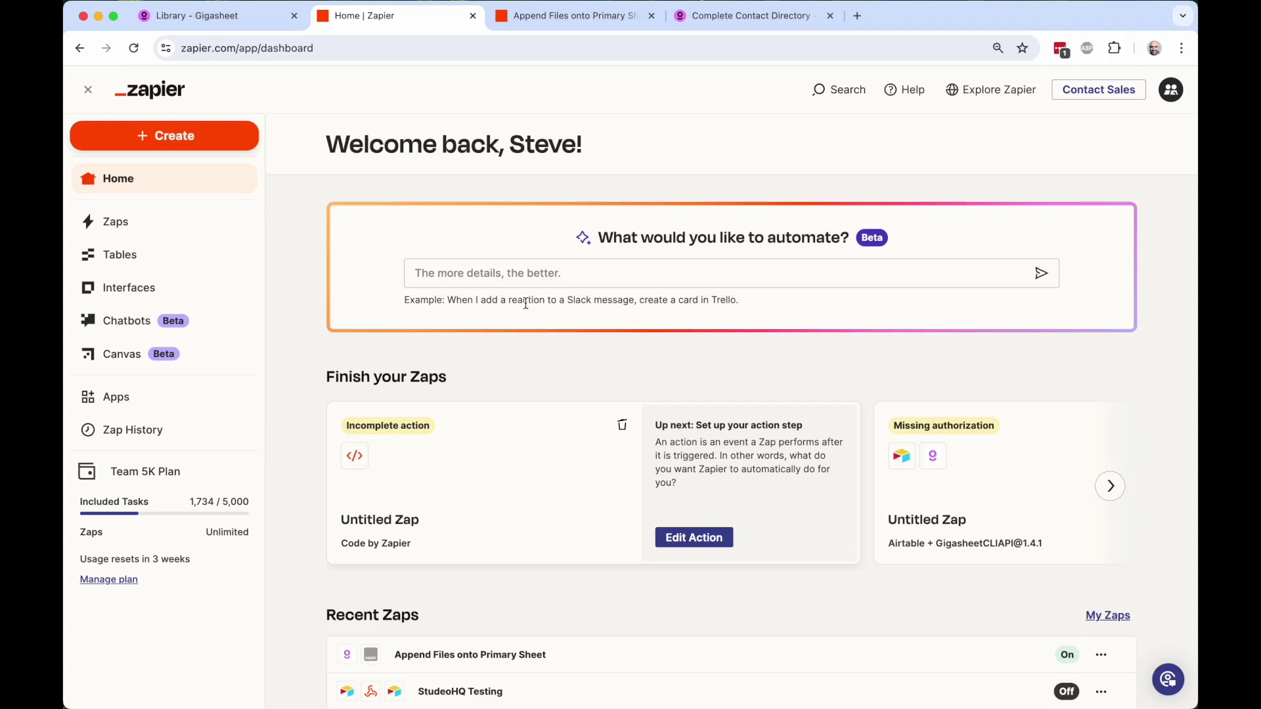
Generate a Zap suggestion from "when a new file is added to a folder in dropbox, upload it to gigasheet, and do a vlookup from an existing sheet".
left_click(525, 279)
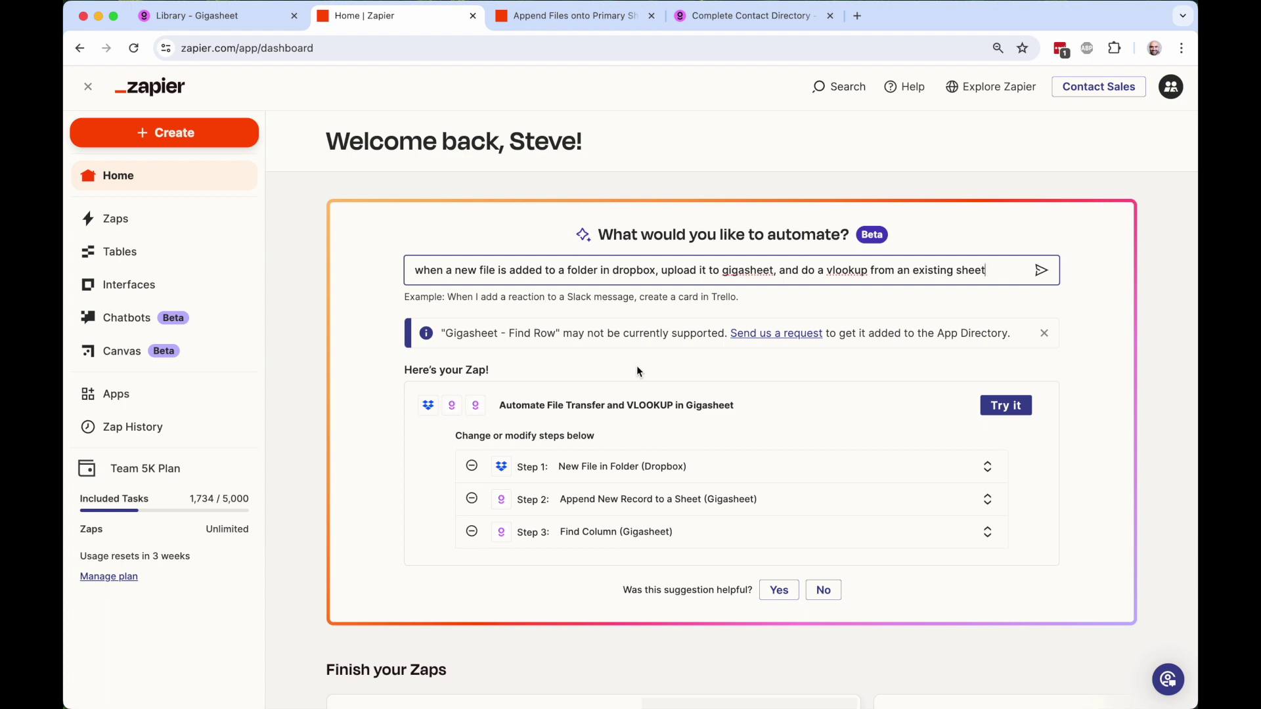
key("Return")
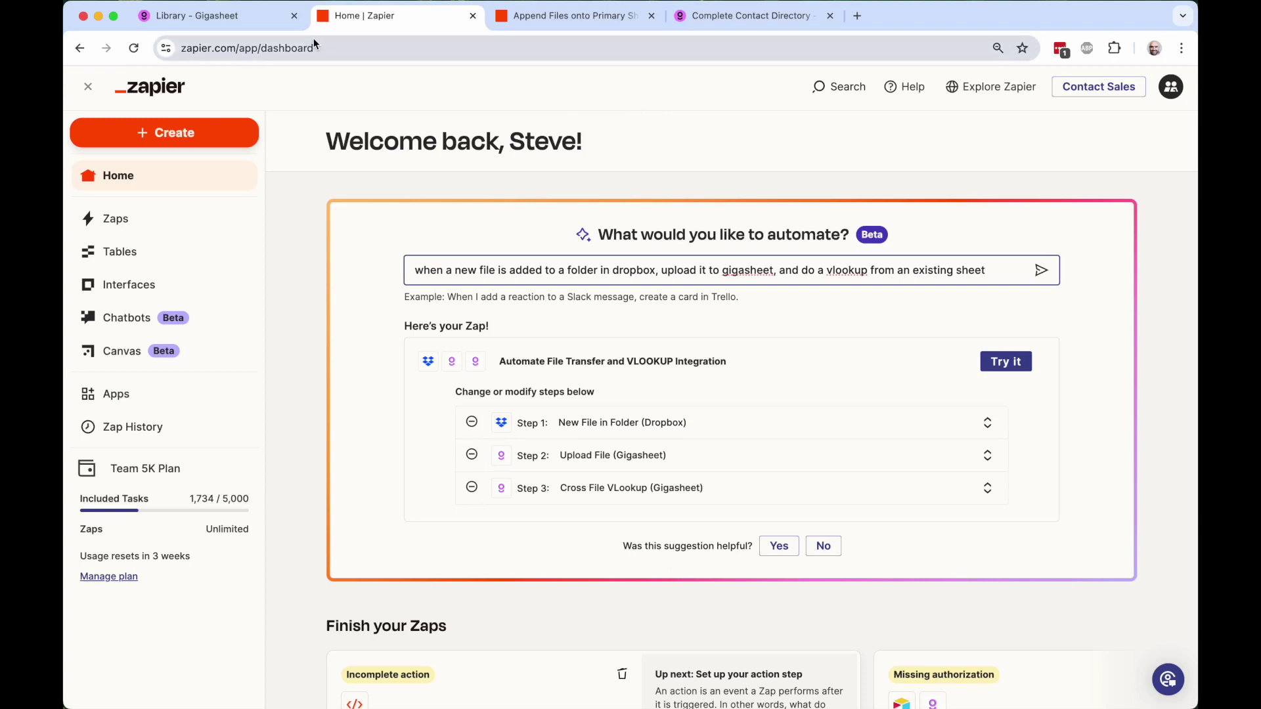
Look over the All Info folder in the Gigasheet library and switch to the Append Files onto Primary Sheet Zap.
left_click(252, 20)
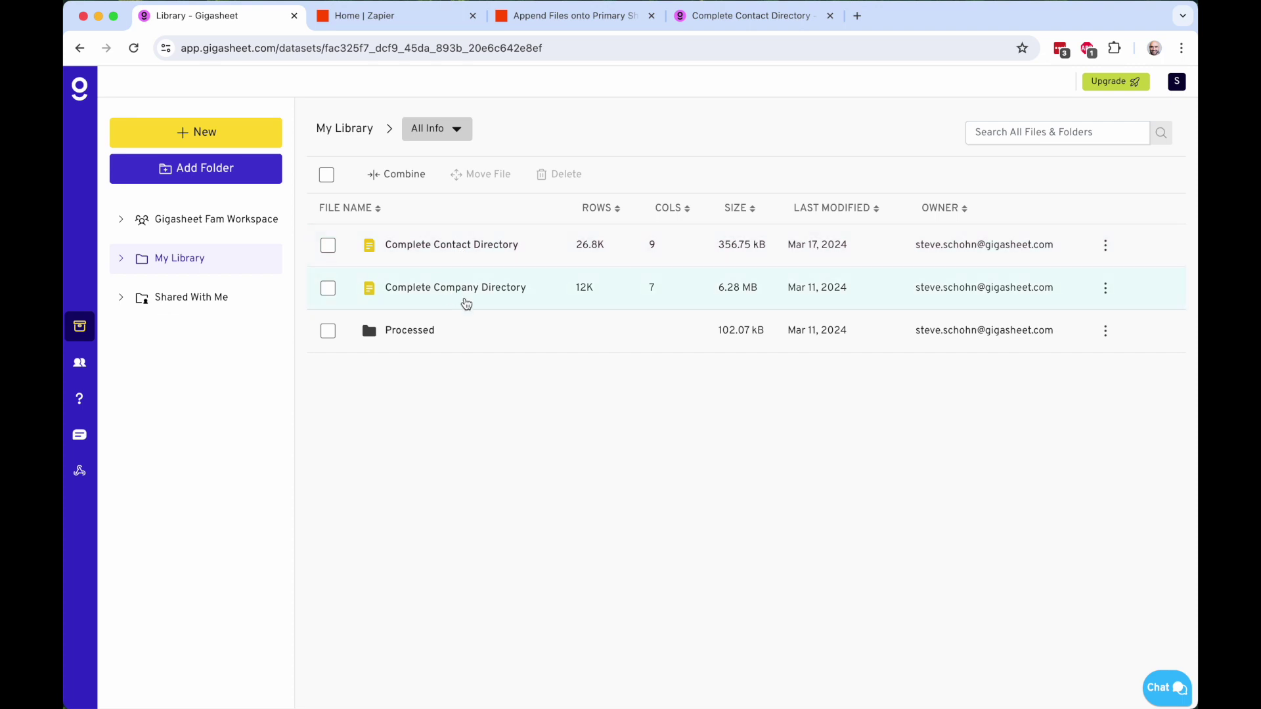
left_click(590, 20)
scroll(675, 256, "up", 5)
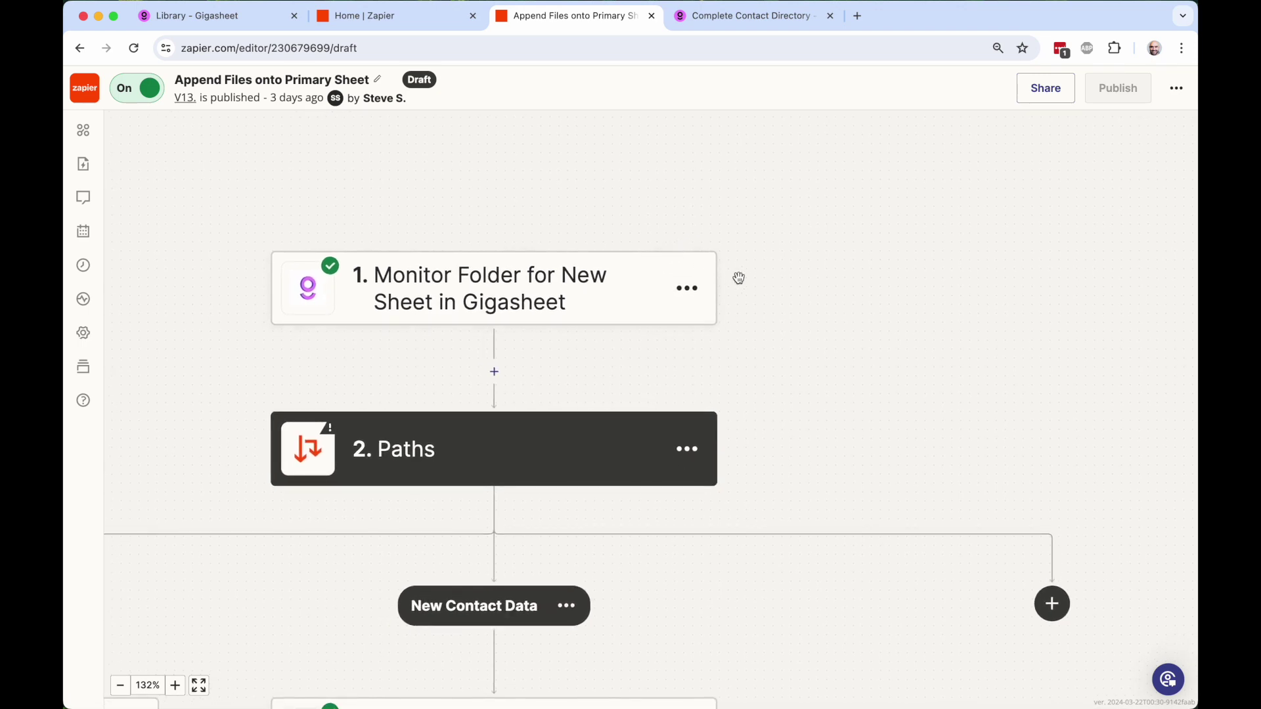
Open the Monitor Folder for New Sheet trigger and choose New Sheet as its event.
left_click(571, 294)
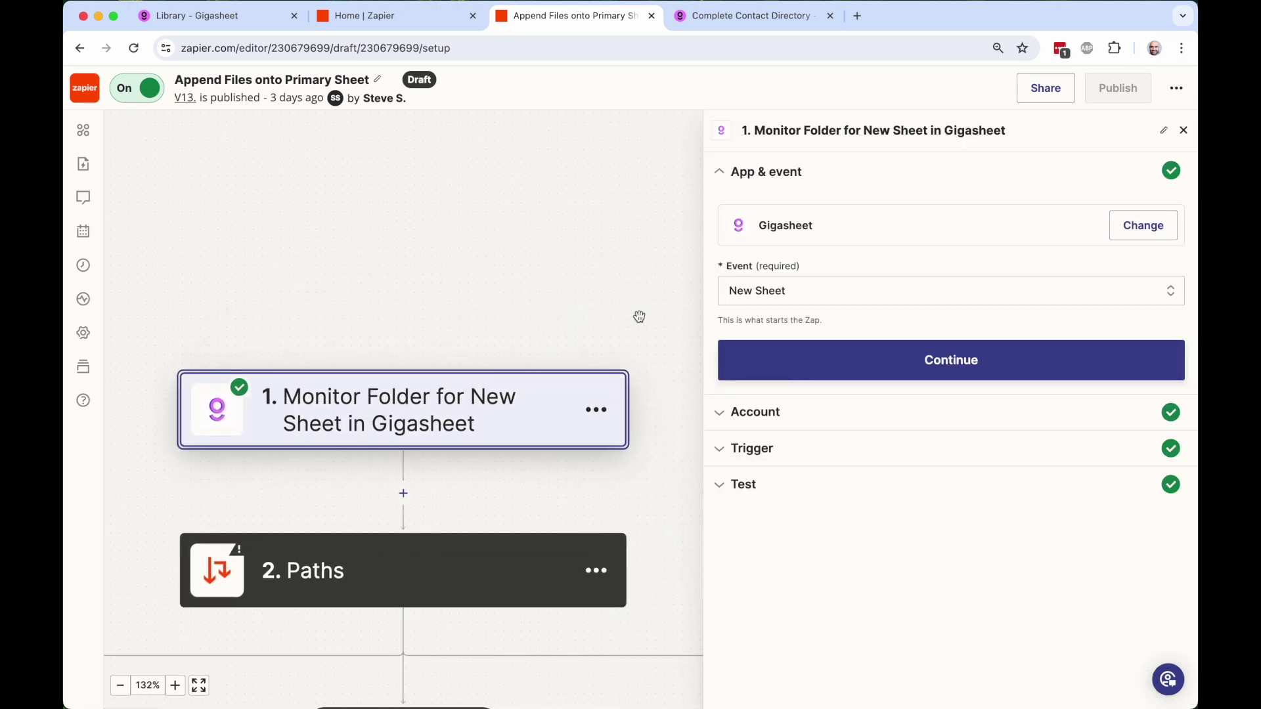
scroll(639, 317, "down", 5)
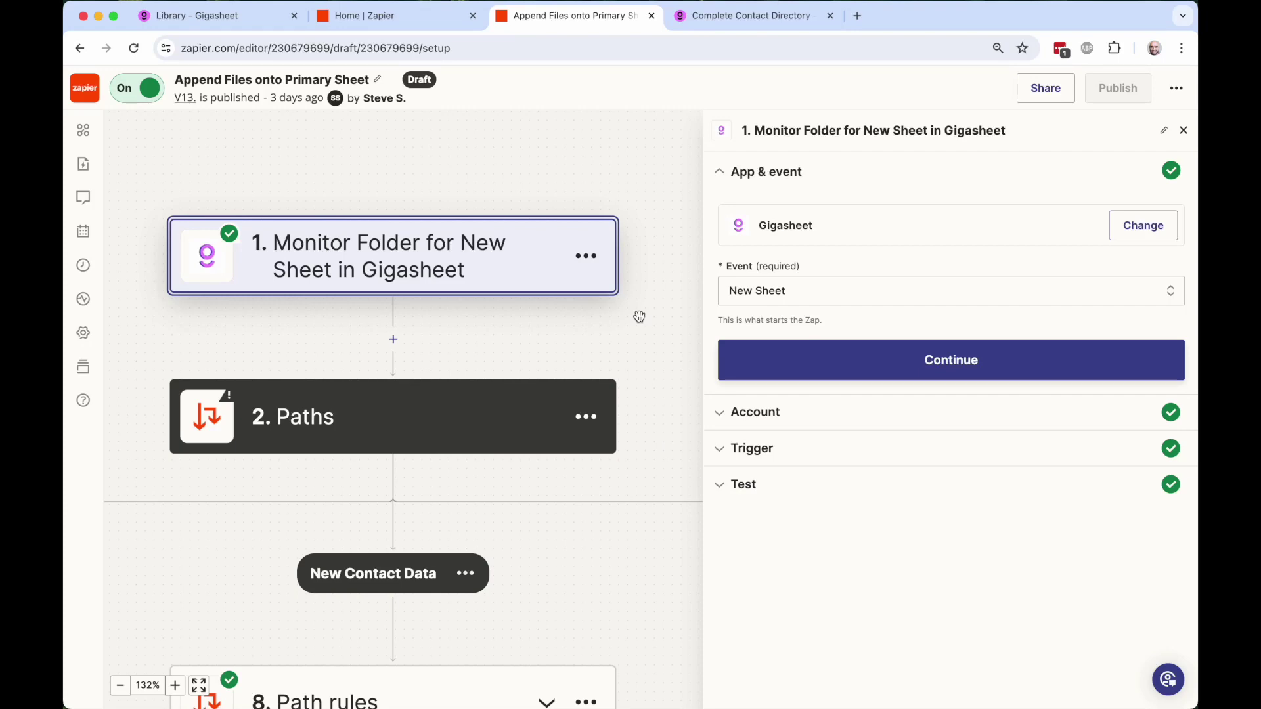
left_click(871, 291)
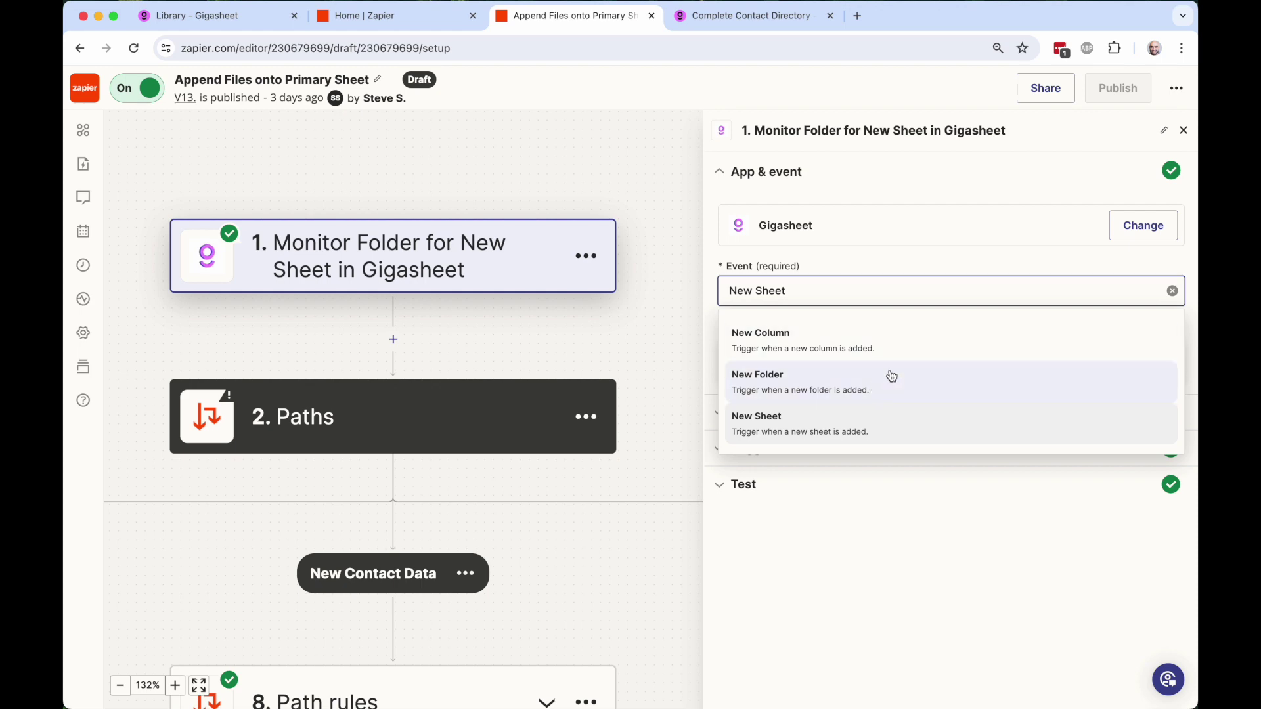
left_click(897, 436)
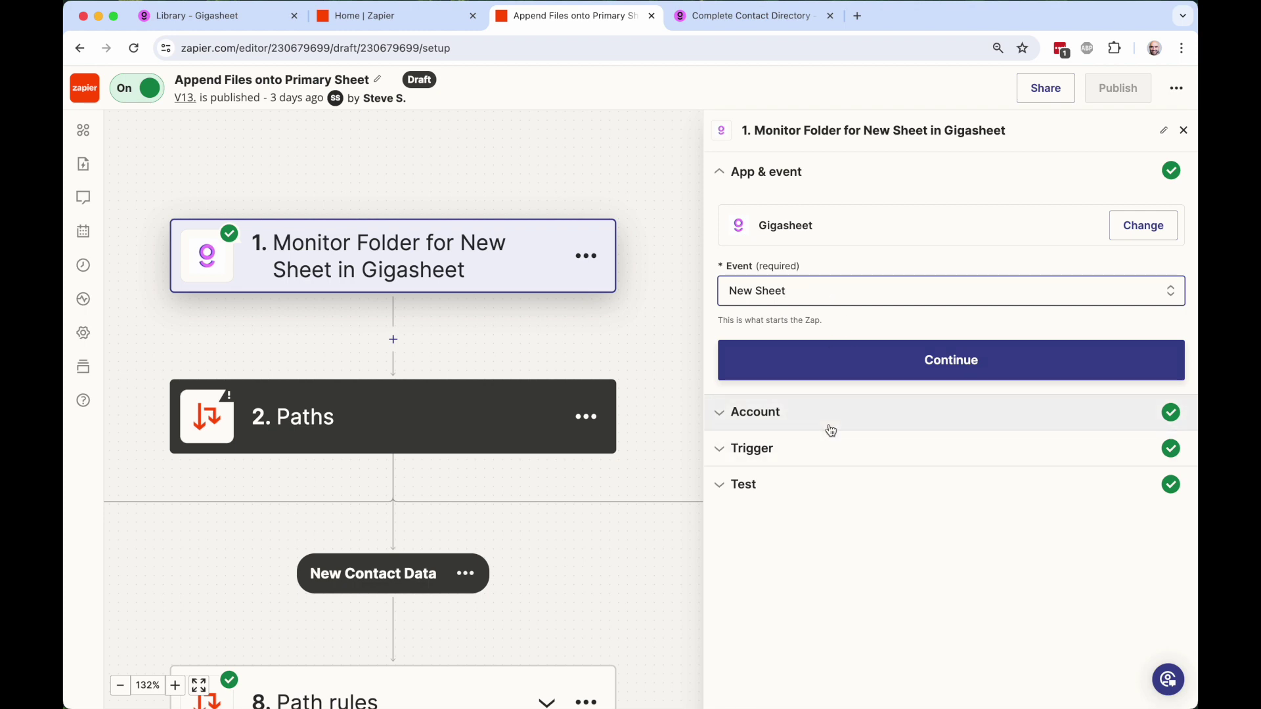
Compare the trigger's folder to watch with the Gigasheet library folder and continue through the trigger's test records.
left_click(836, 447)
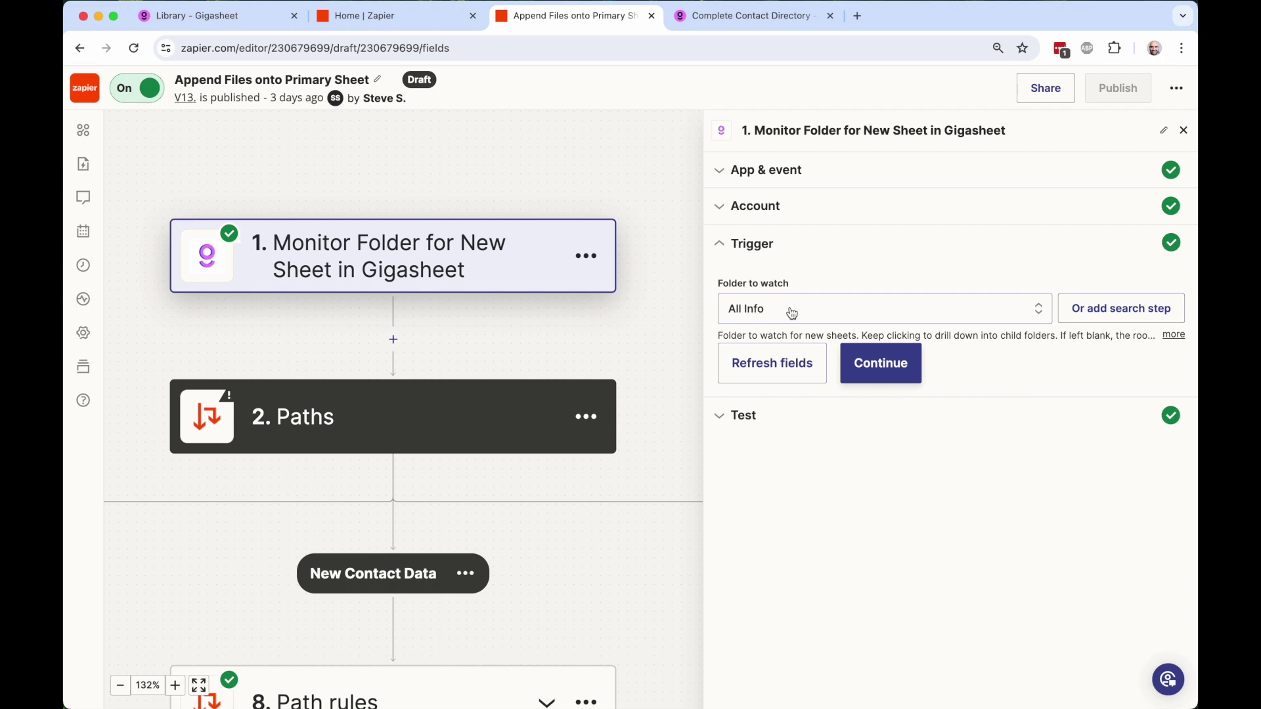
left_click(220, 16)
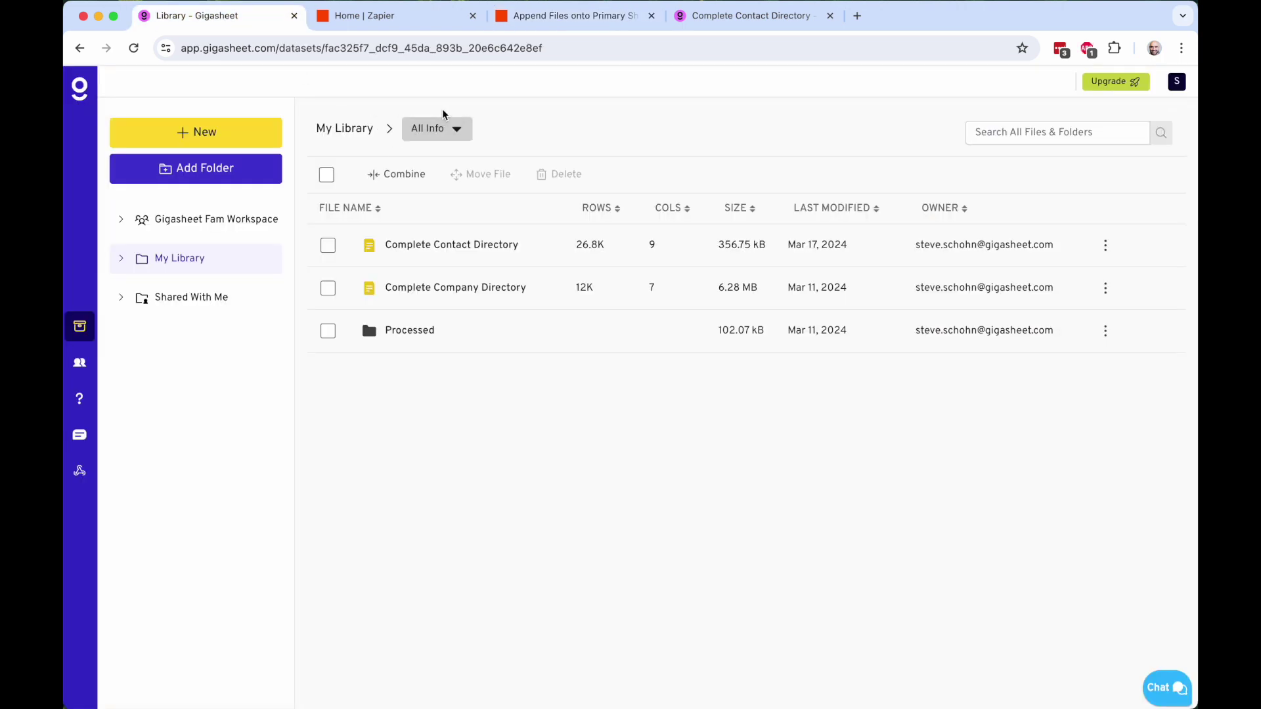
left_click(570, 17)
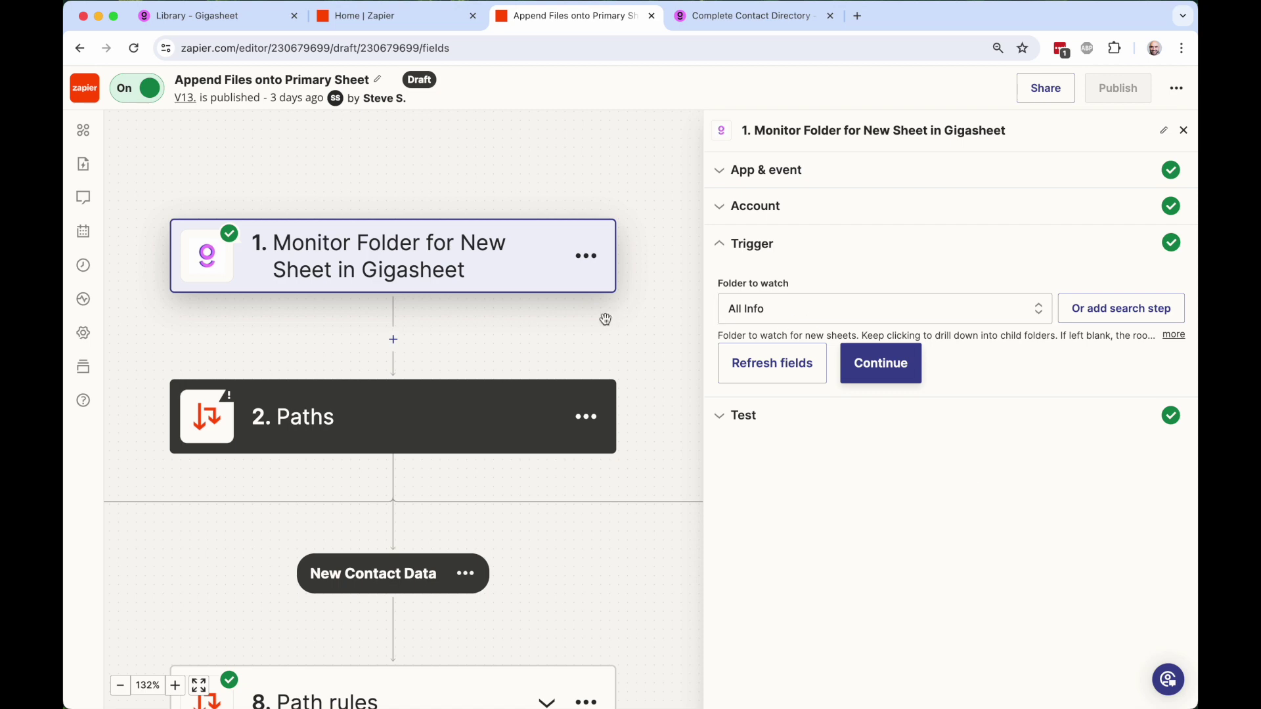
left_click(854, 368)
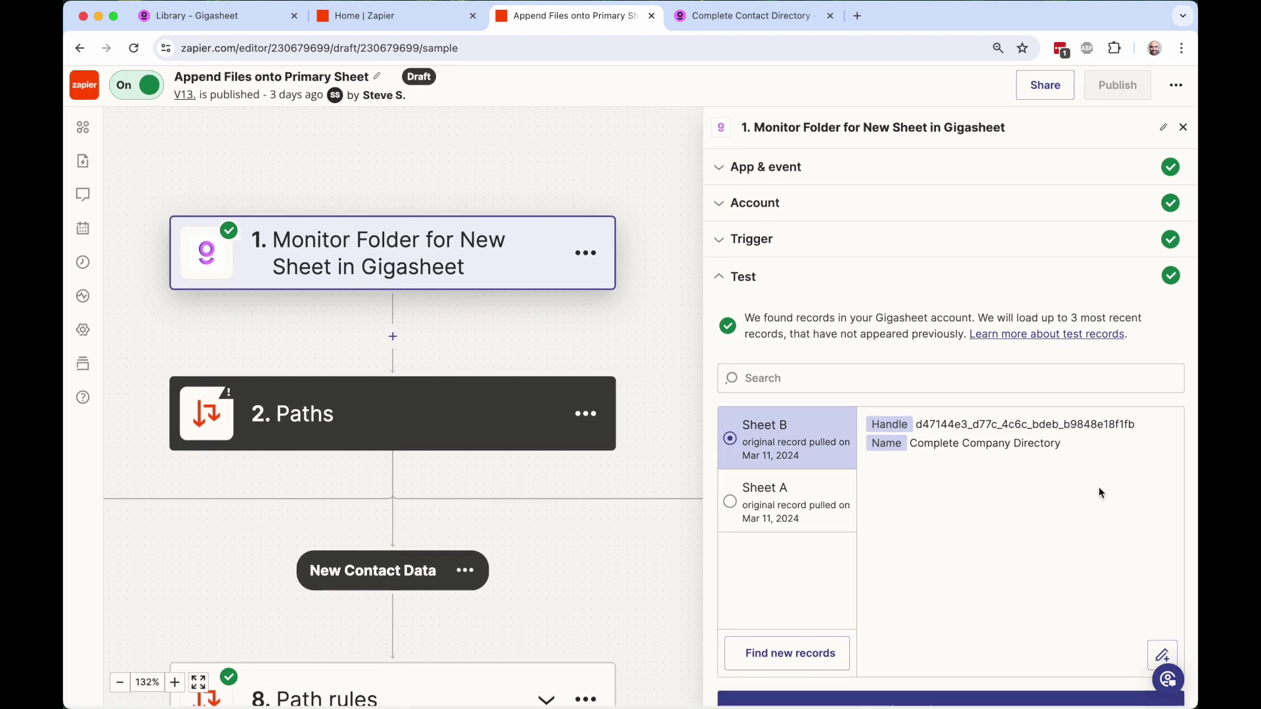
left_click(1061, 700)
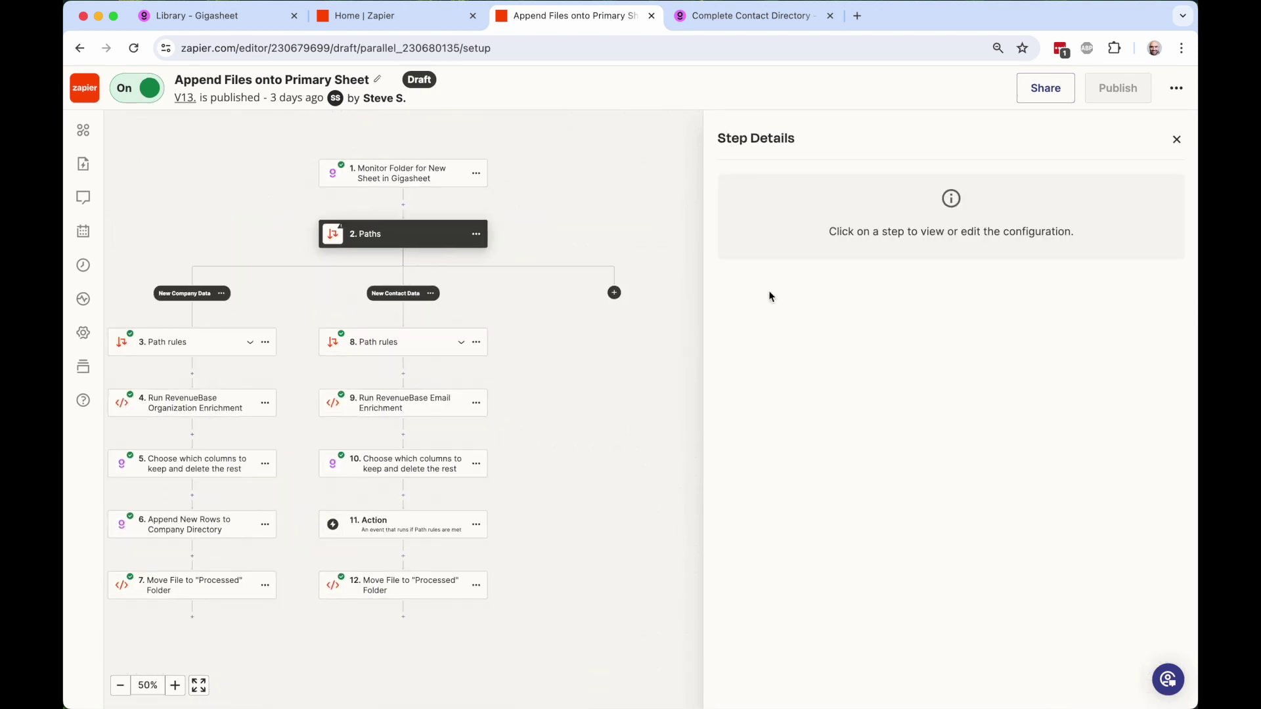
Close the Paths step details and examine how the Zap splits into the company and contact branches.
left_click_drag(512, 203, 583, 284)
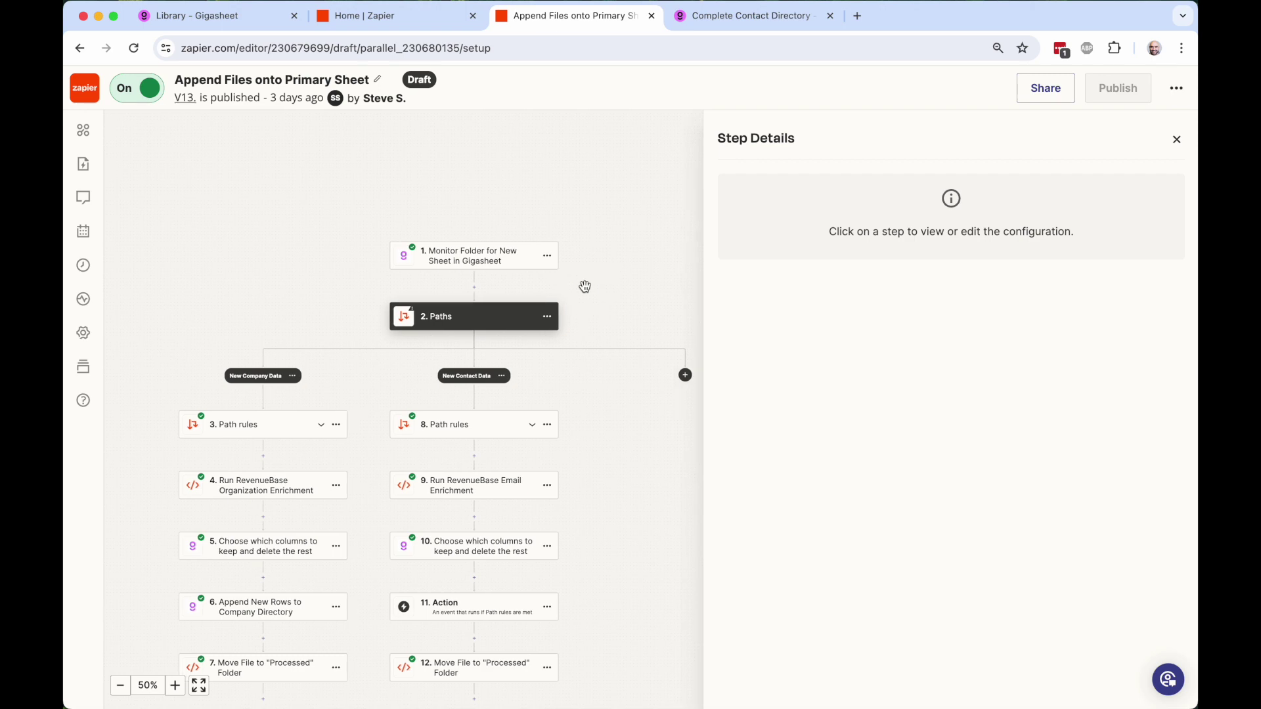
scroll(585, 287, "up", 5)
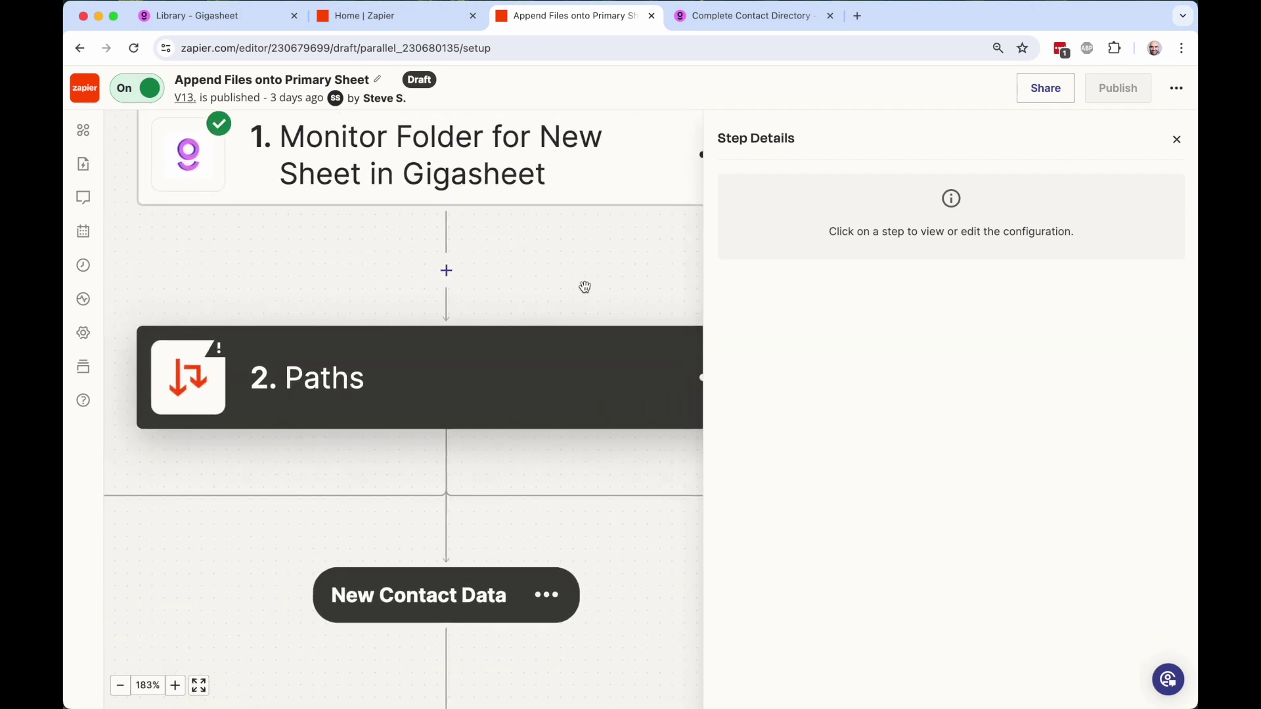
scroll(586, 297, "down", 3)
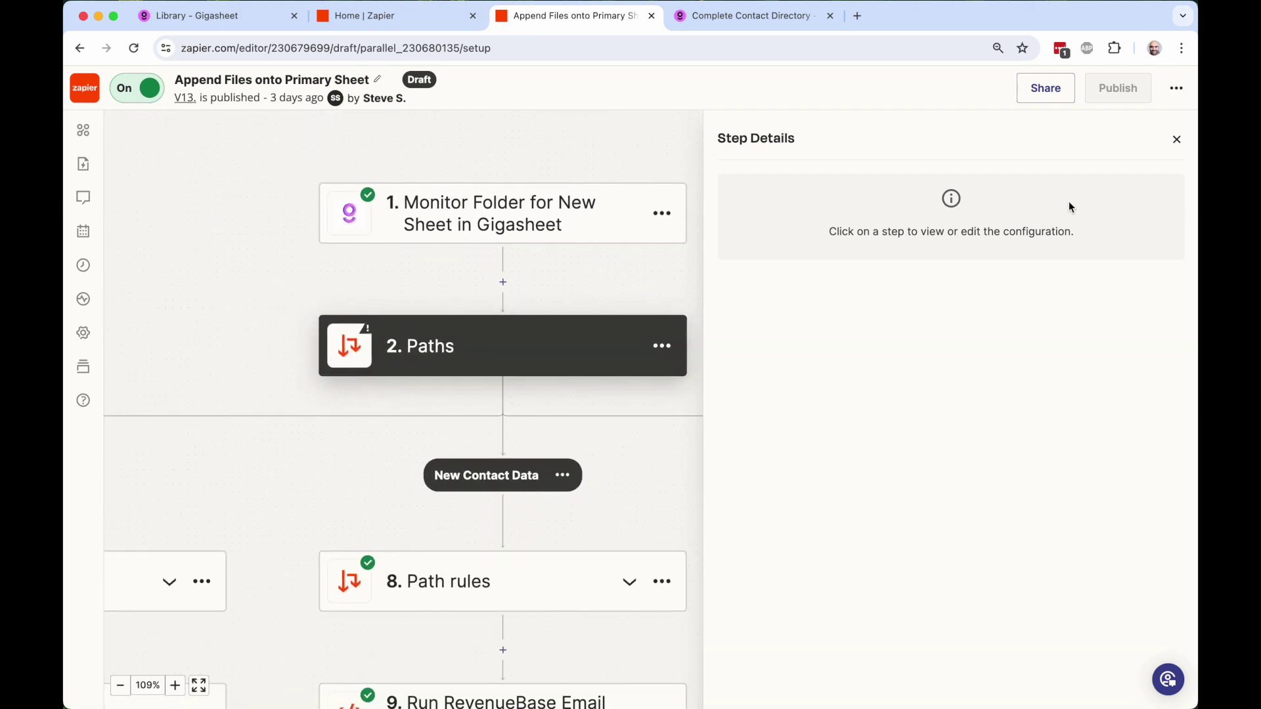
left_click(1176, 139)
scroll(852, 361, "left", 10)
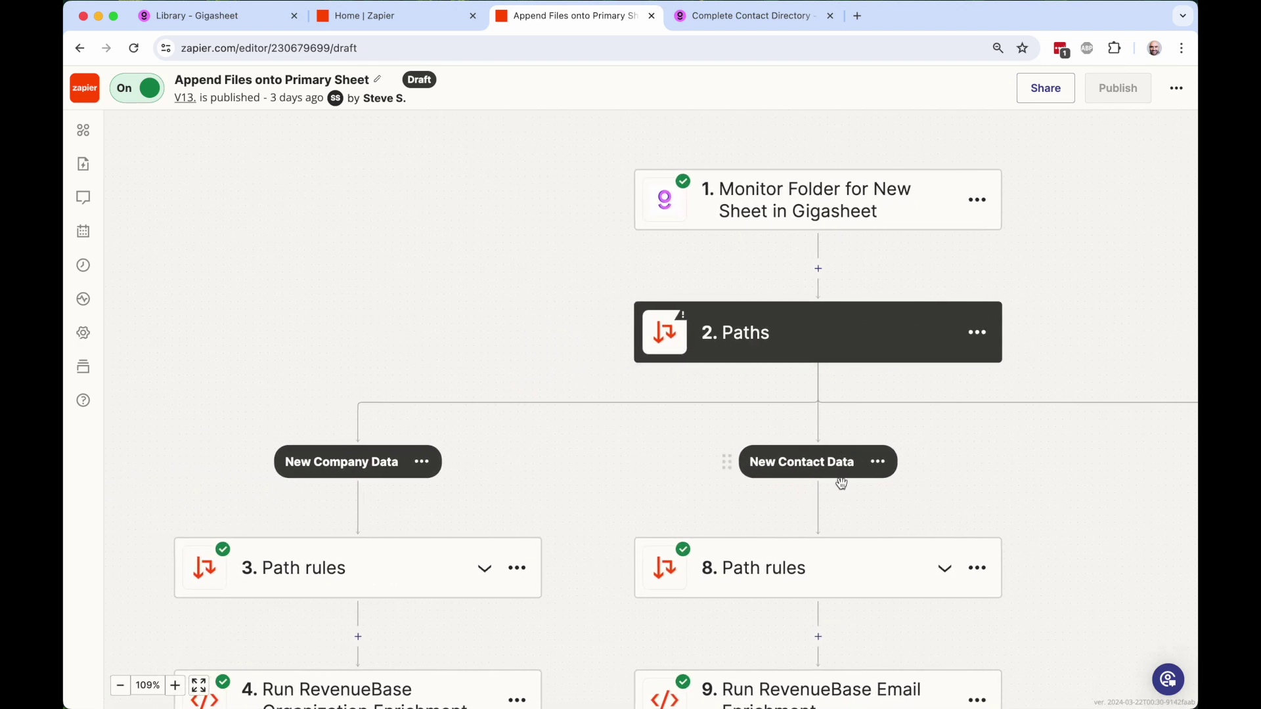
Open the path rules of the New Company Data branch and inspect the rule's filter condition.
left_click(742, 488)
left_click(382, 582)
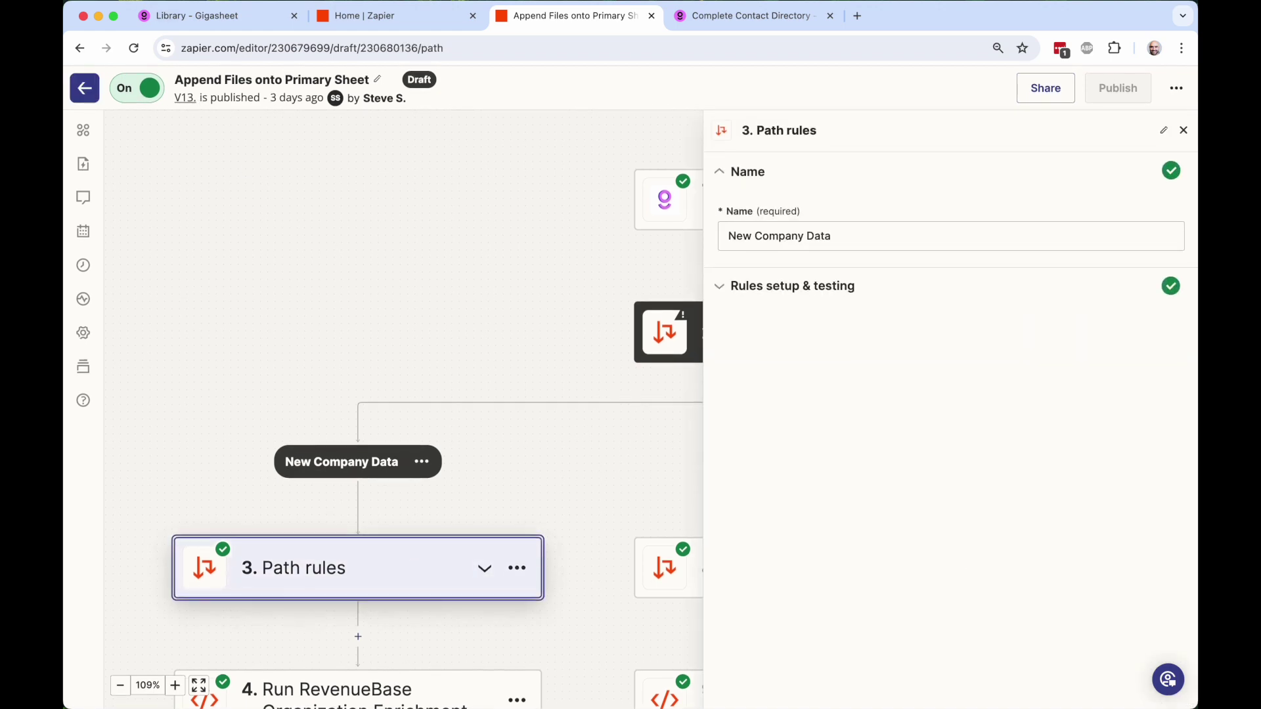
left_click(644, 450)
left_click_drag(644, 449, 613, 349)
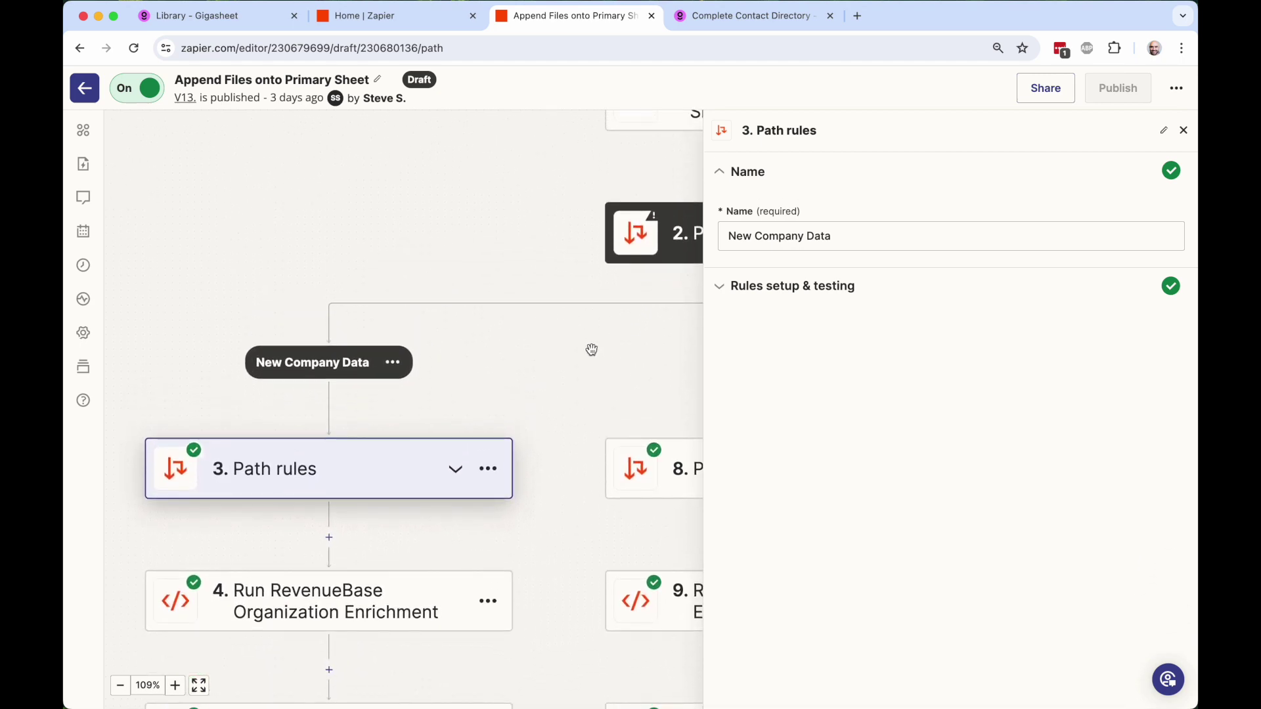
scroll(533, 378, "up", 5)
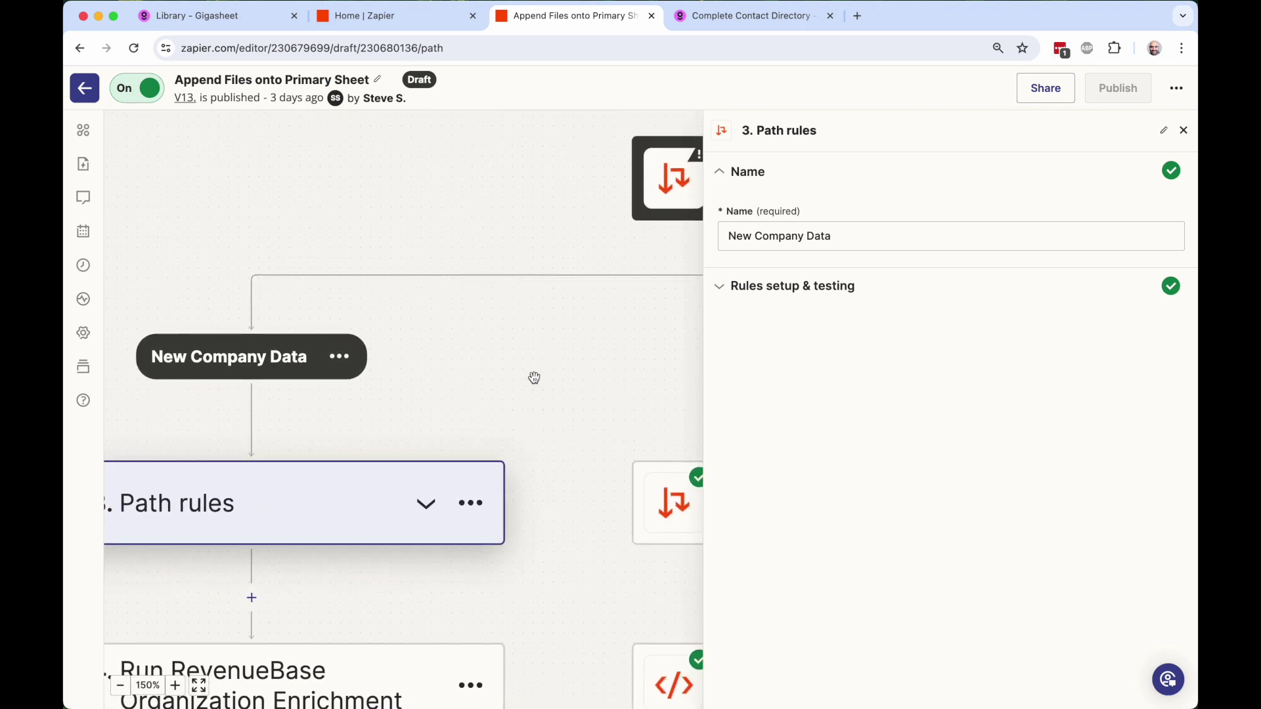
scroll(534, 378, "left", 2)
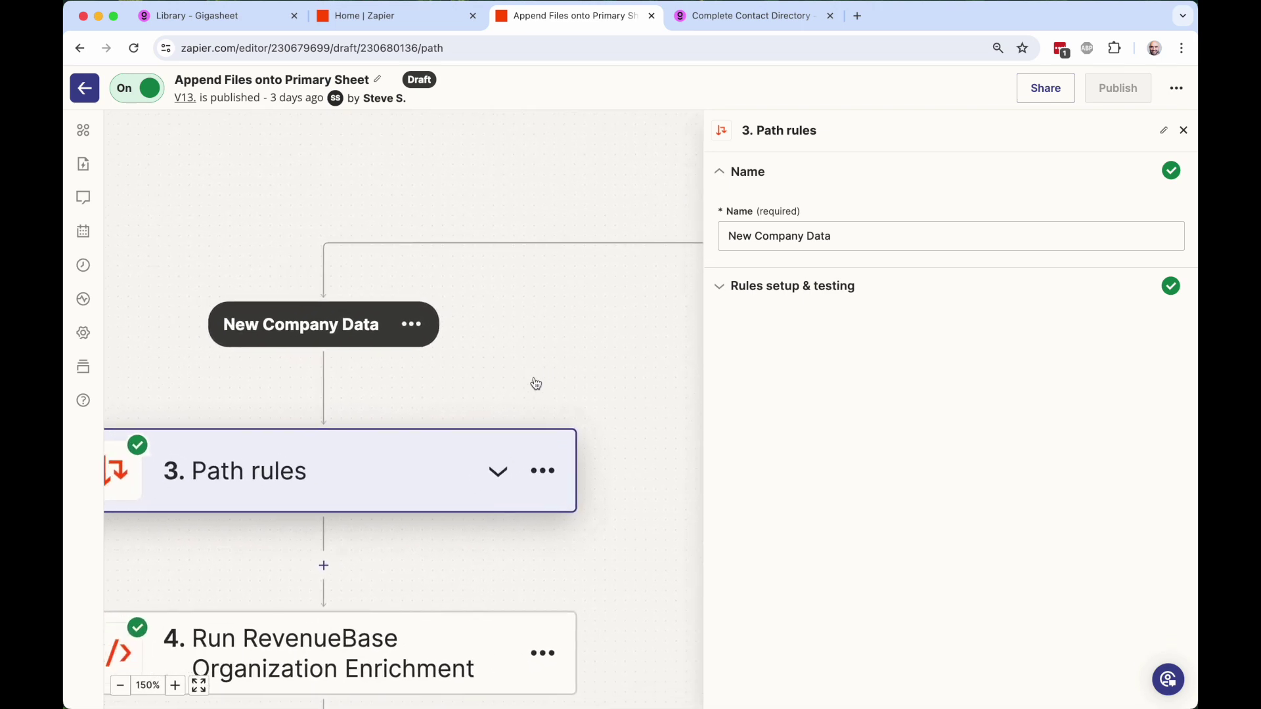
left_click(806, 290)
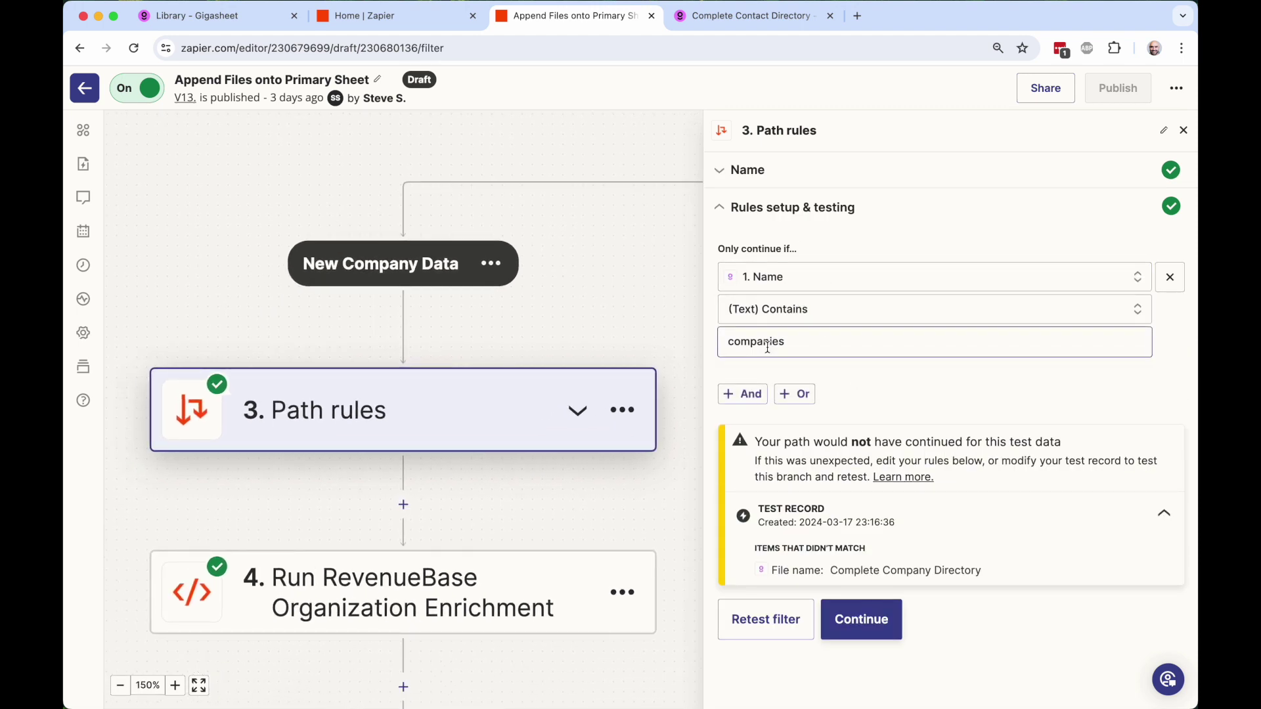
Open the New Contact Data branch's path rules and inspect the filter condition and the fields available for it.
scroll(667, 456, "right", 6)
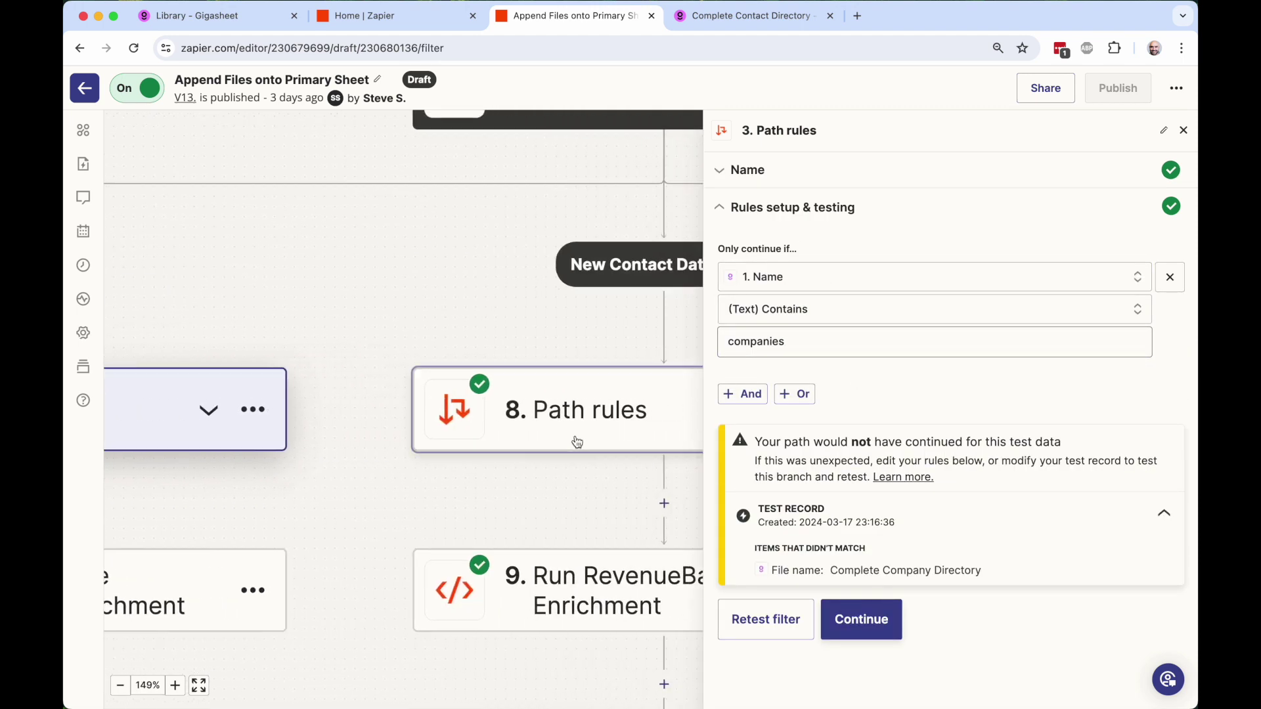
left_click(577, 441)
left_click(849, 287)
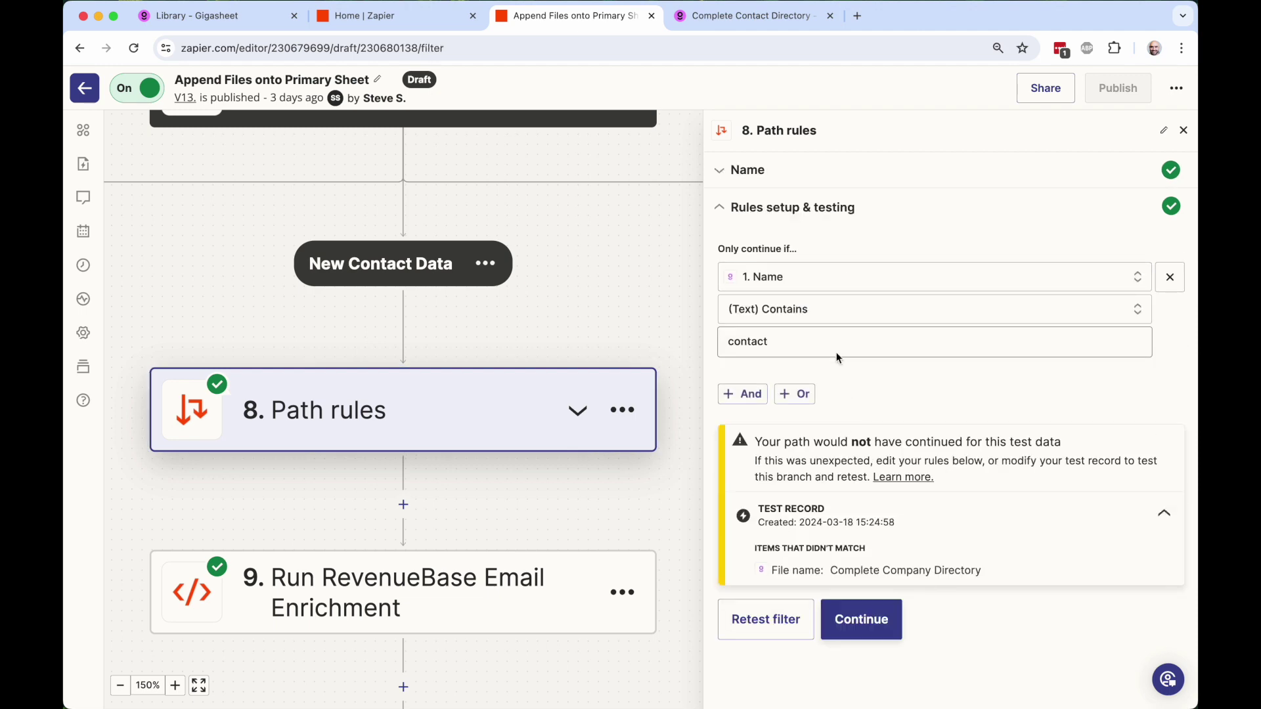
left_click(813, 349)
left_click(879, 290)
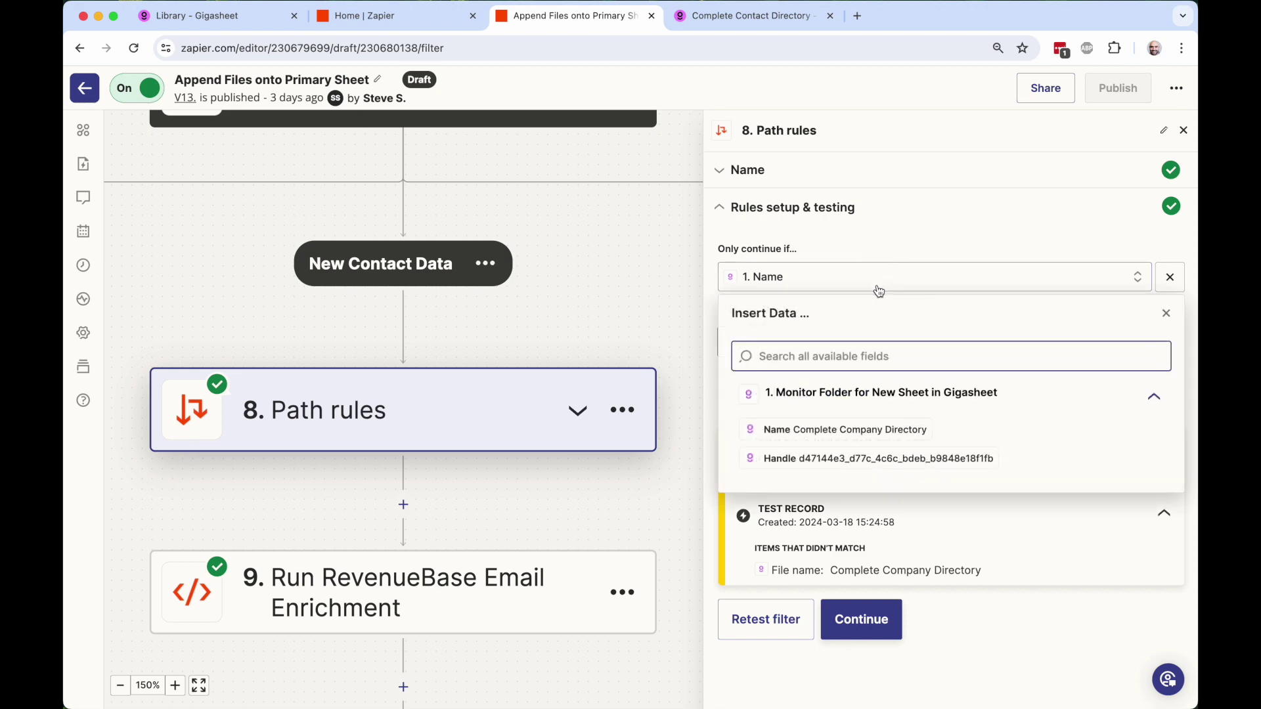
left_click(895, 276)
left_click(895, 276)
left_click(897, 248)
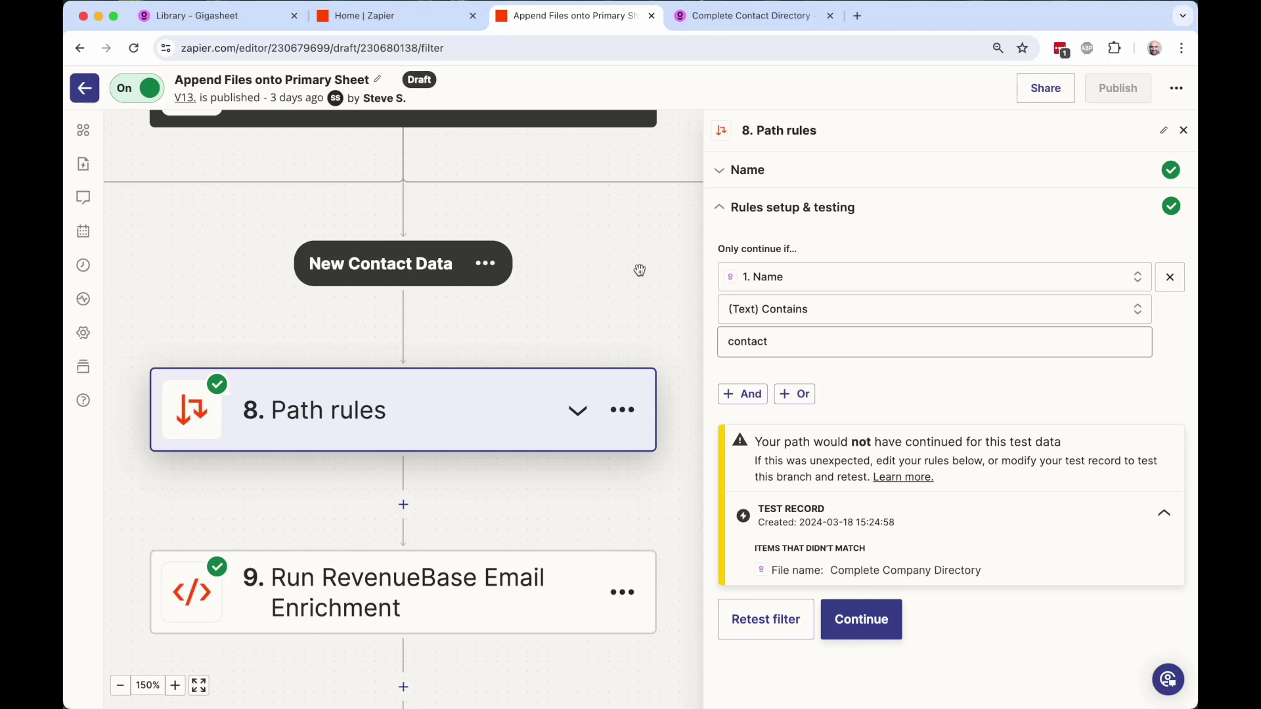
Close the contact path rules and examine the RevenueBase enrichment steps in both branches.
left_click_drag(623, 270, 701, 264)
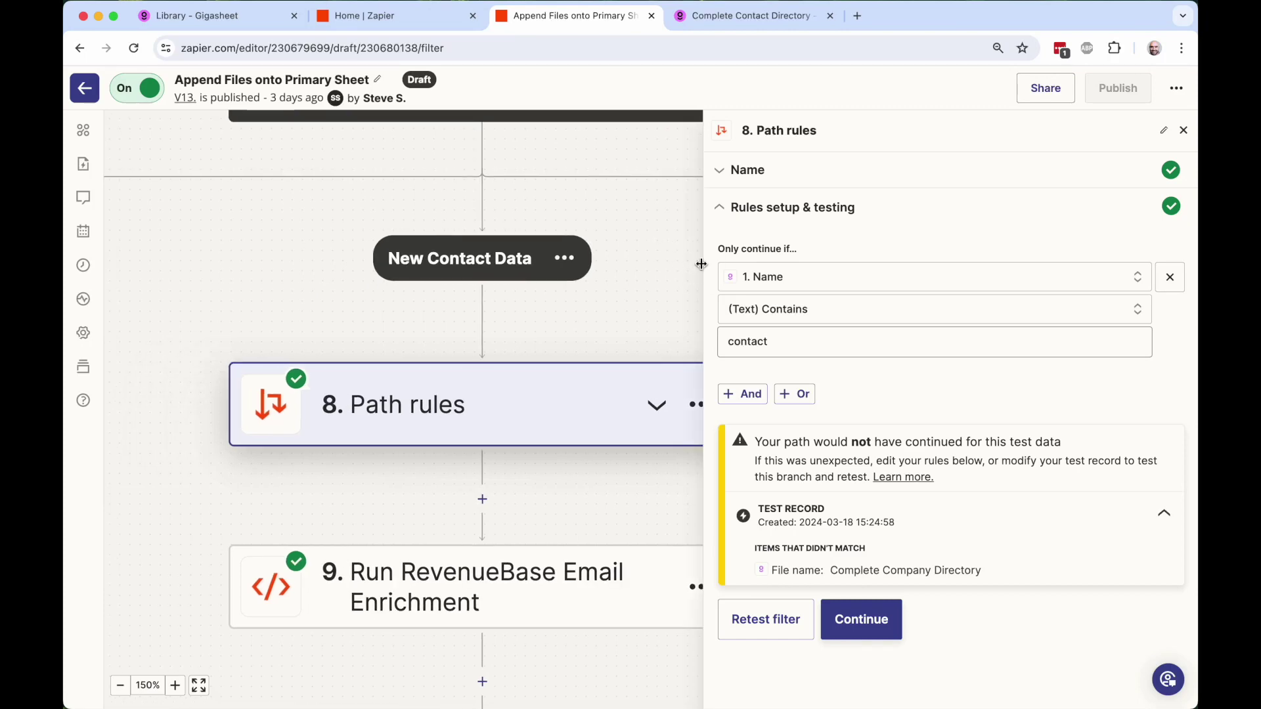
left_click(1183, 130)
scroll(878, 211, "left", 5)
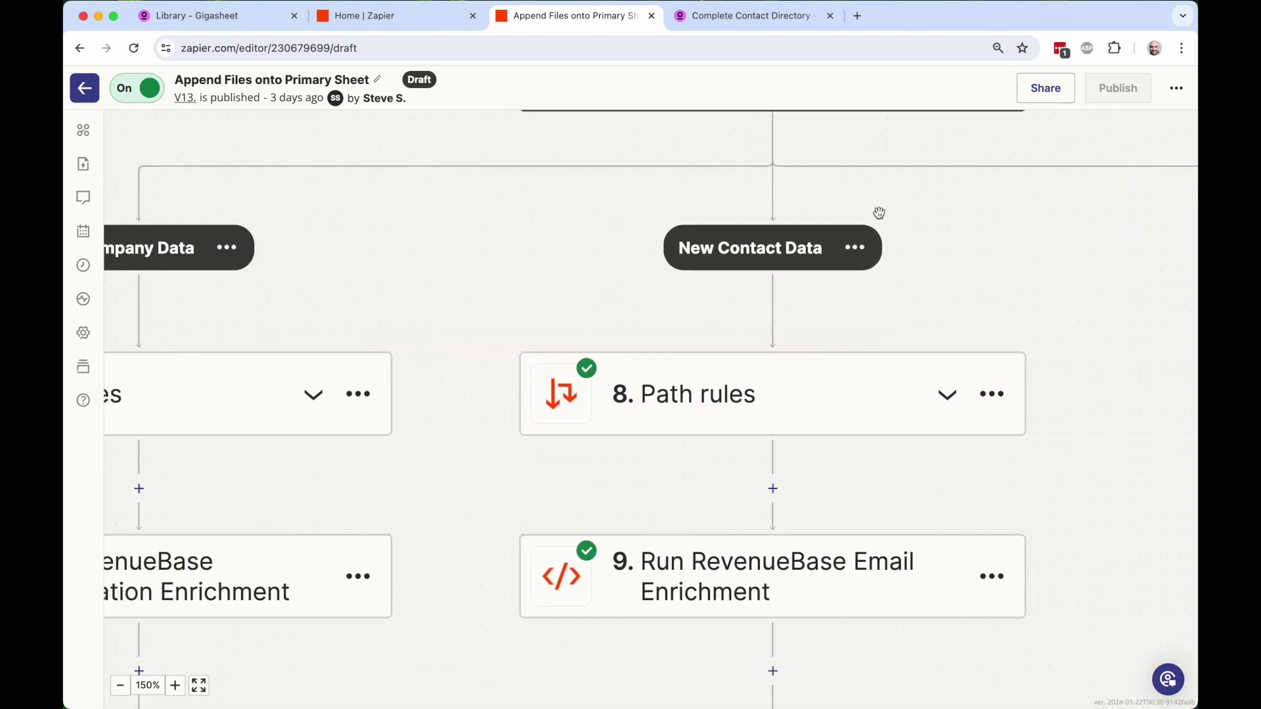
scroll(878, 211, "down", 3)
scroll(878, 211, "left", 3)
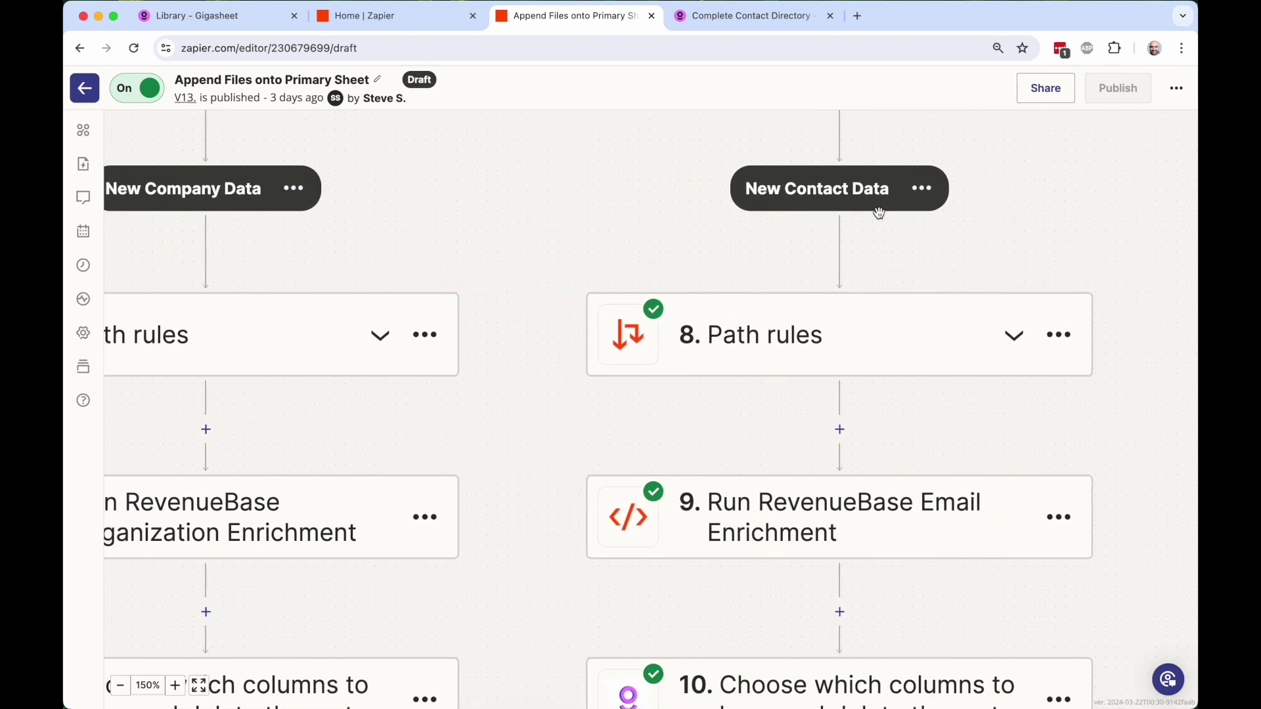
scroll(878, 212, "up", 4)
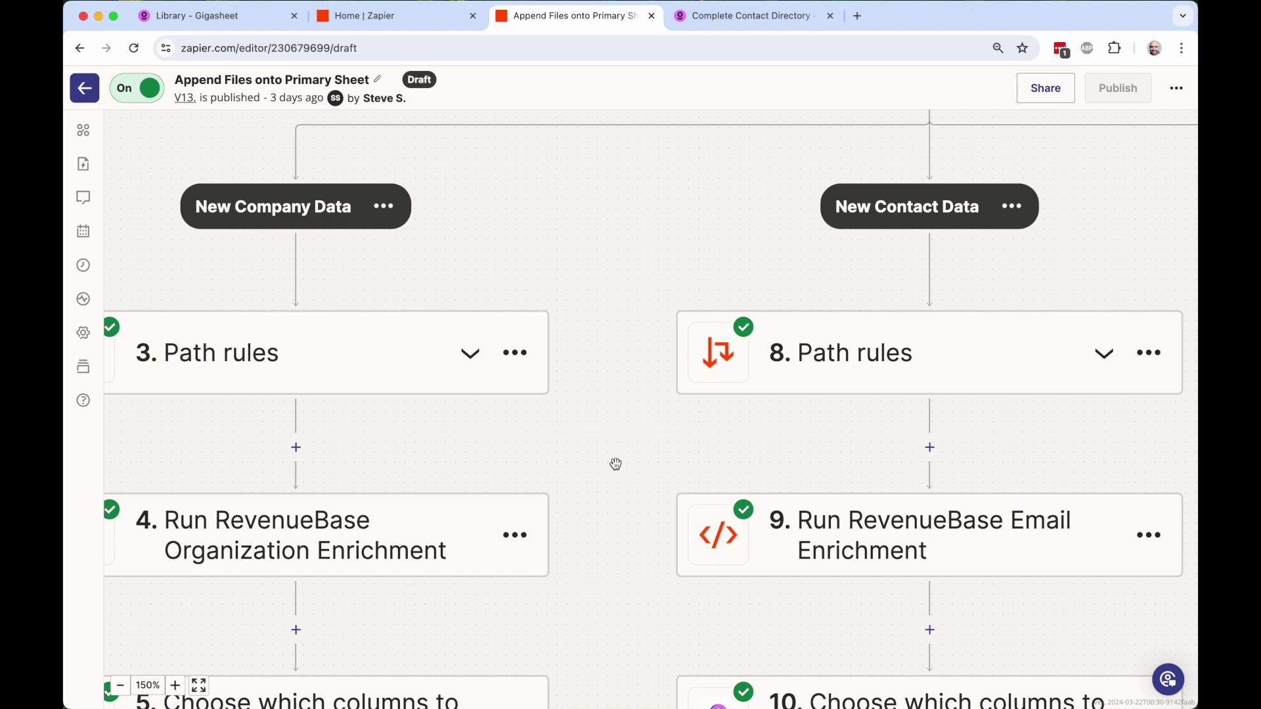
scroll(615, 463, "down", 1)
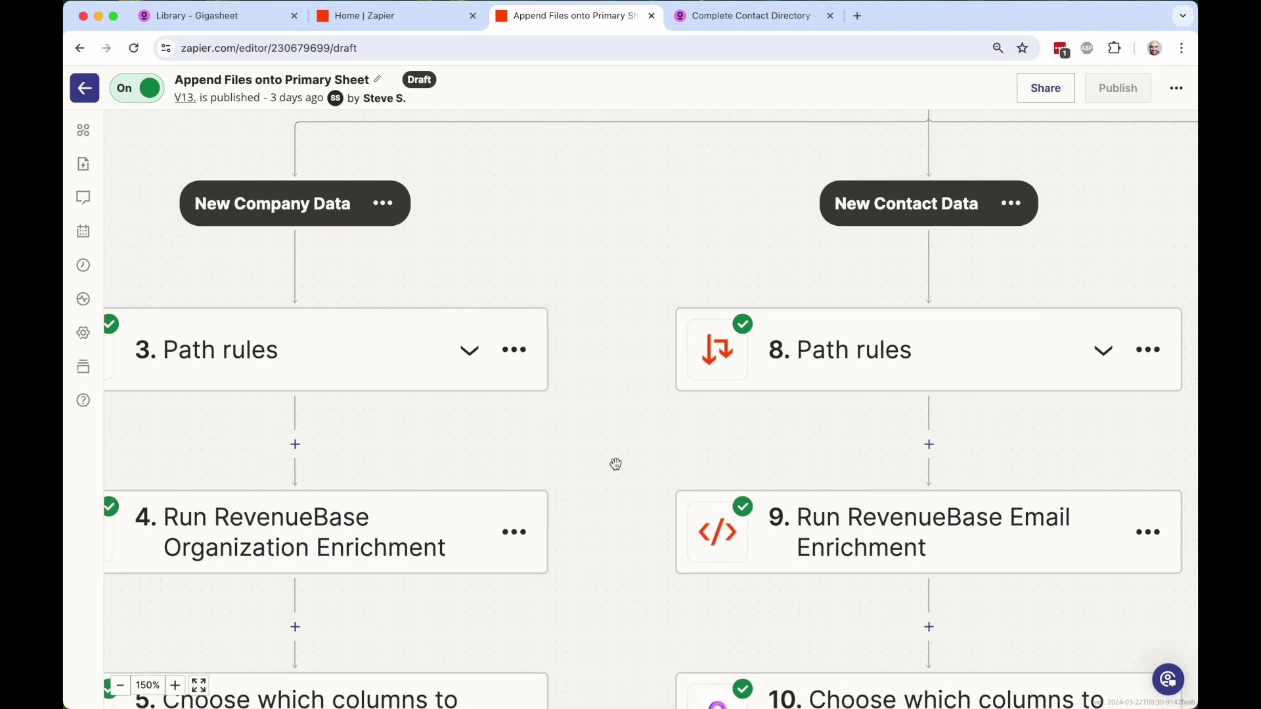